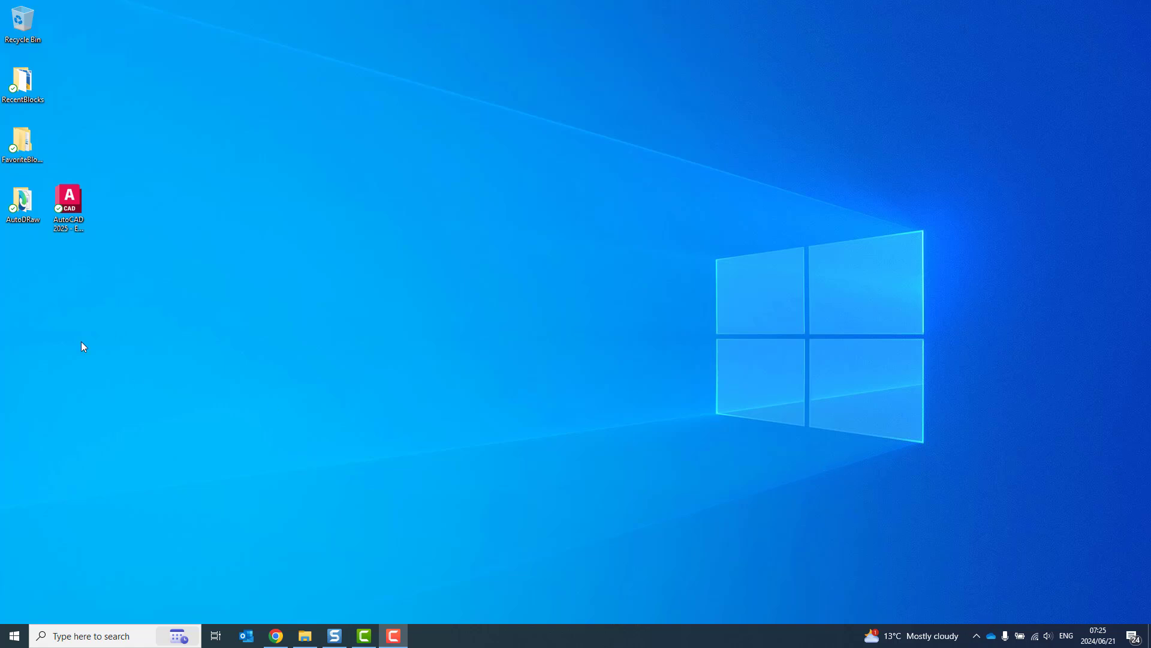
Step: Select the AutoCAD 2025 - English shortcut on the desktop
left_click(70, 203)
Step: Launch AutoCAD 2025 and wait for the Let's Get Started licensing dialog
double_click(70, 203)
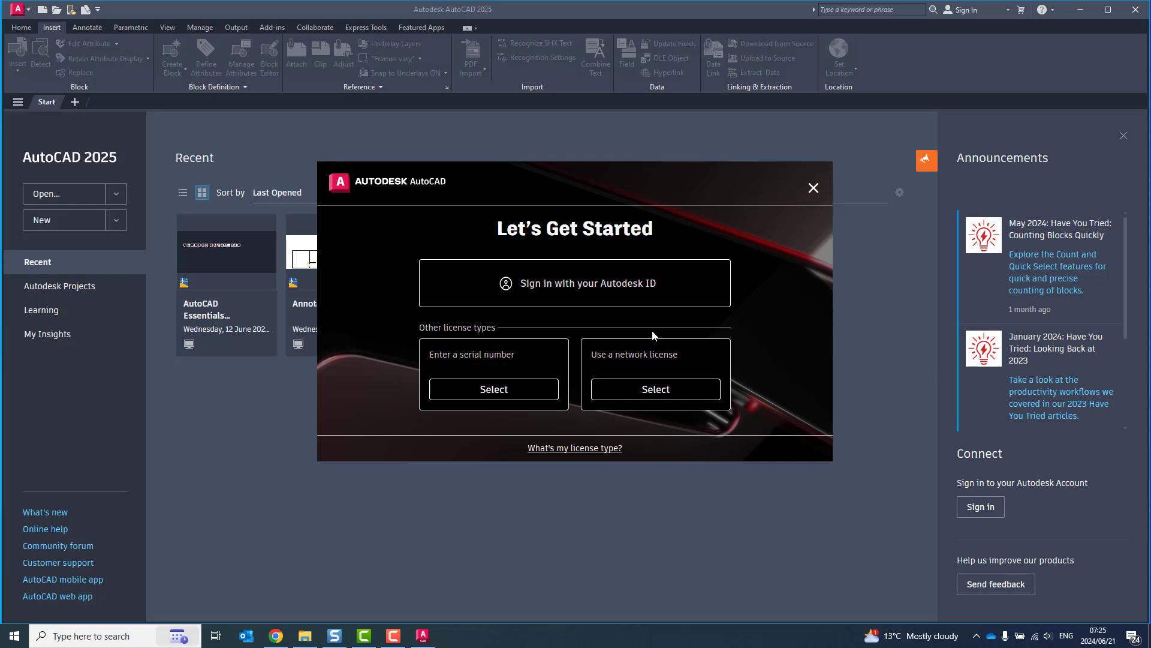
Step: Choose Autodesk ID sign-in and bring the browser's Autodesk sign-in page forward
left_click(598, 289)
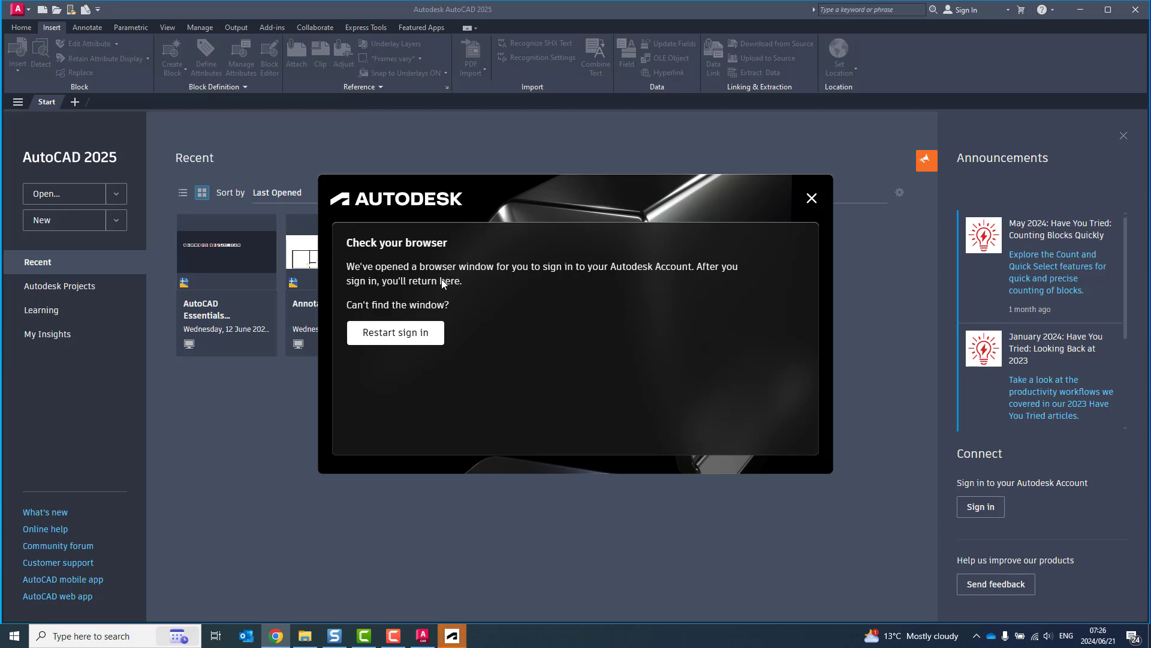
left_click(452, 635)
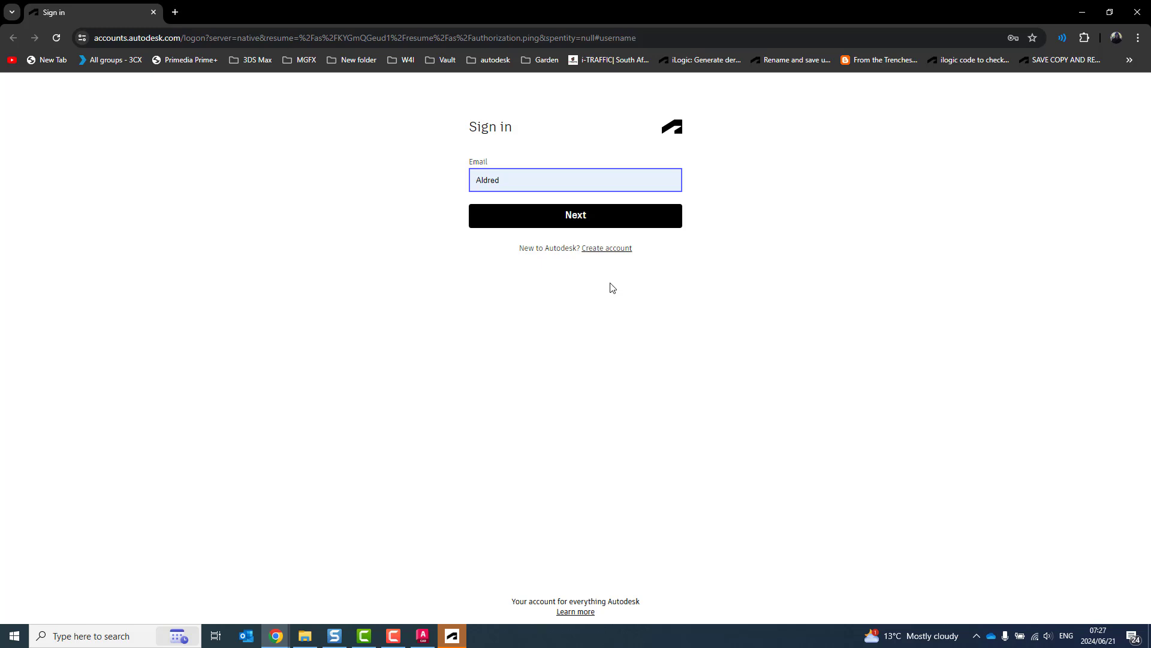
Step: Enter the account username, sign in with the saved password, and hand sign-in back to AutoCAD via Identity Manager
double_click(528, 179)
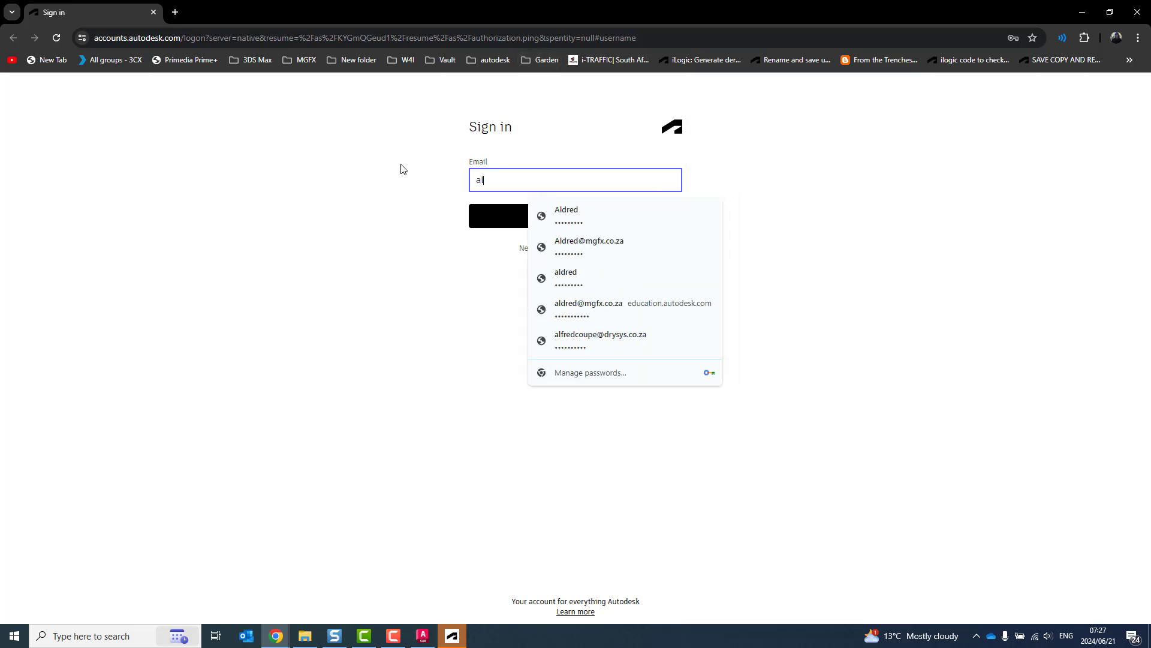
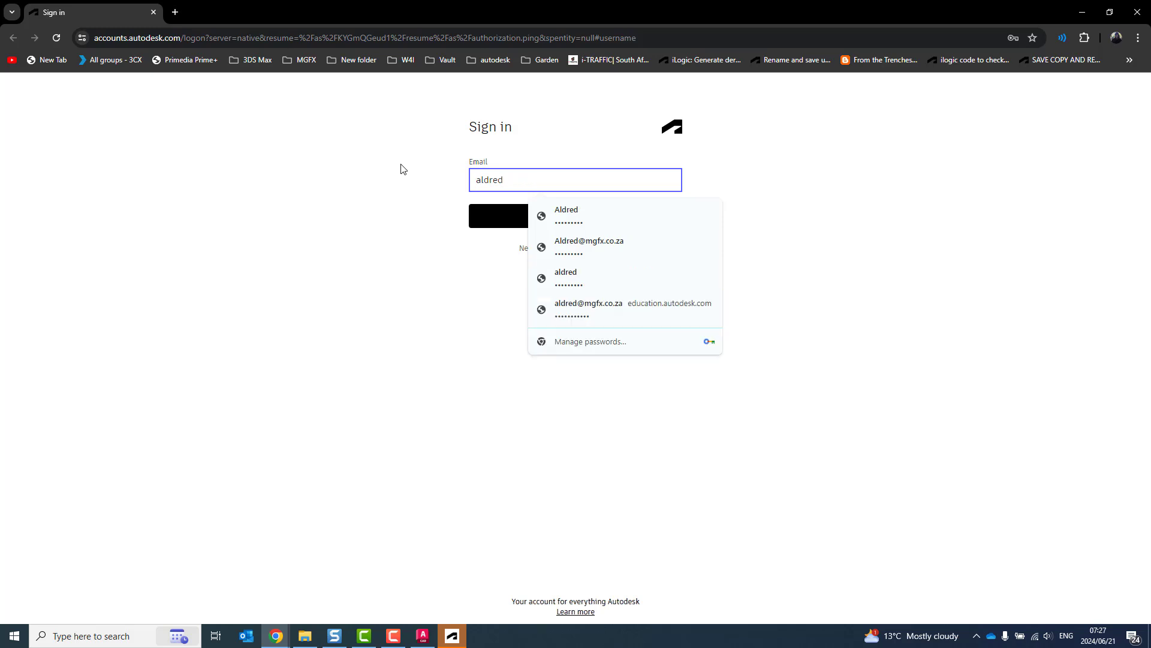
key("Return")
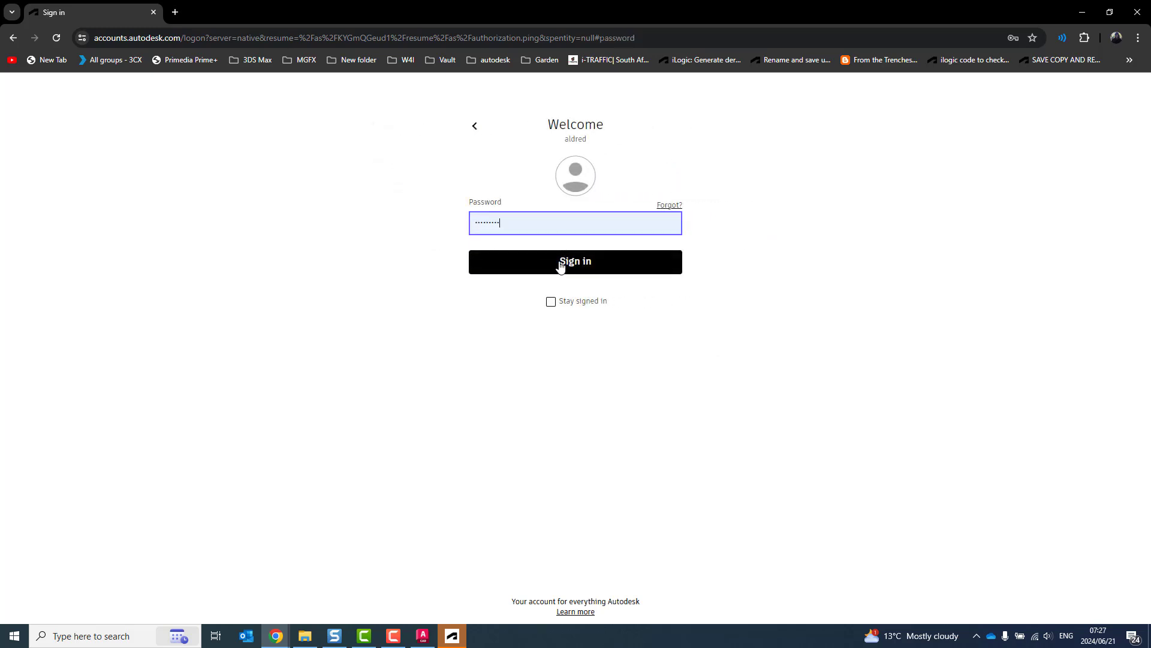
left_click(561, 265)
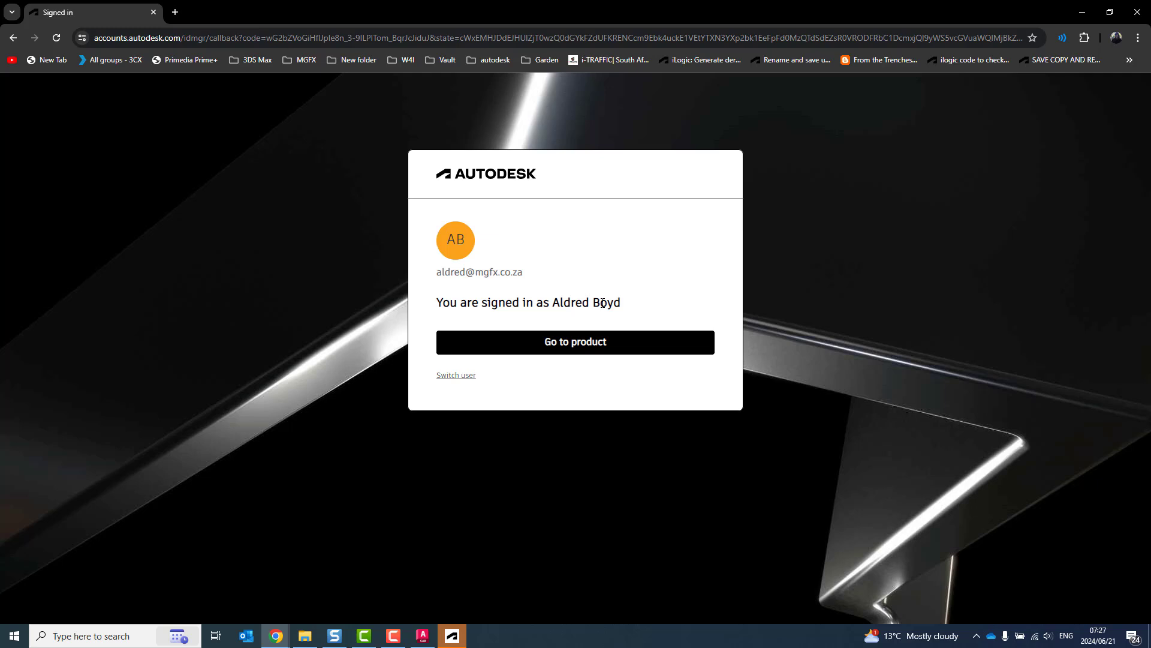
left_click(619, 345)
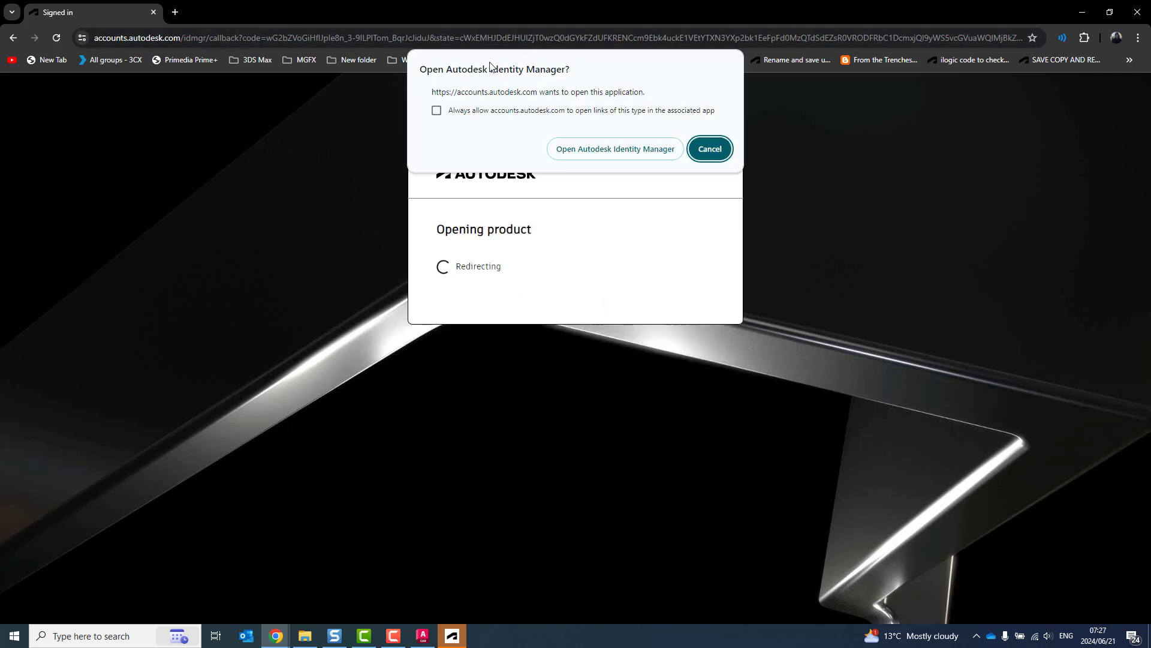
left_click(626, 151)
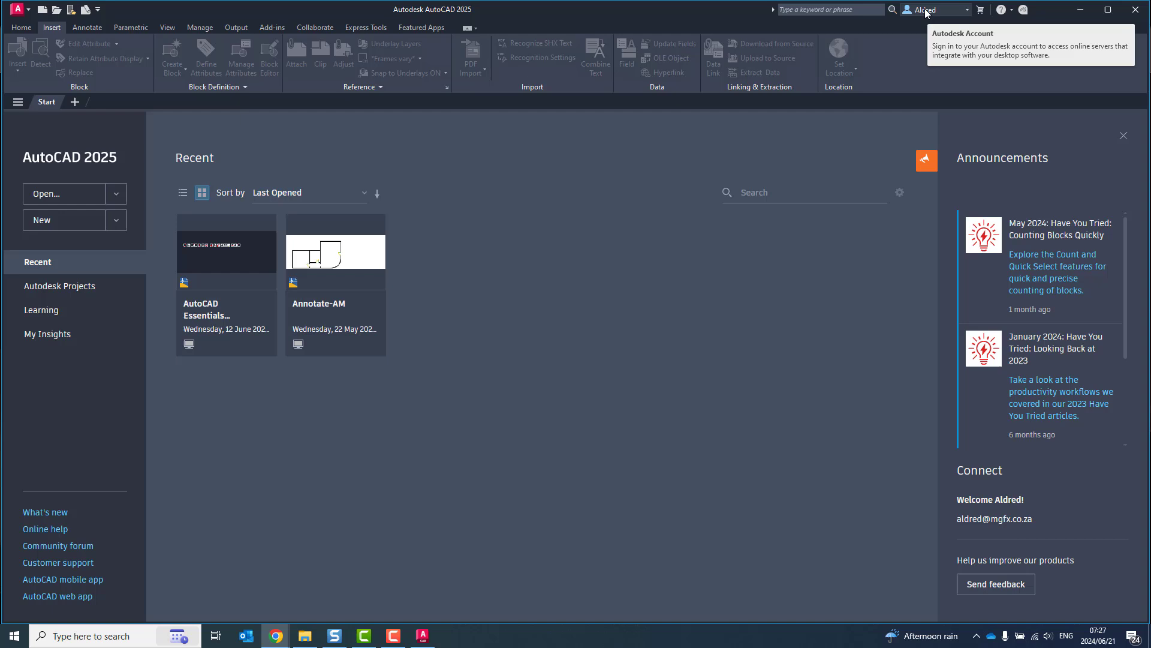
Step: Open Autodesk Access from the system tray to see the three available updates
left_click(976, 636)
left_click(955, 590)
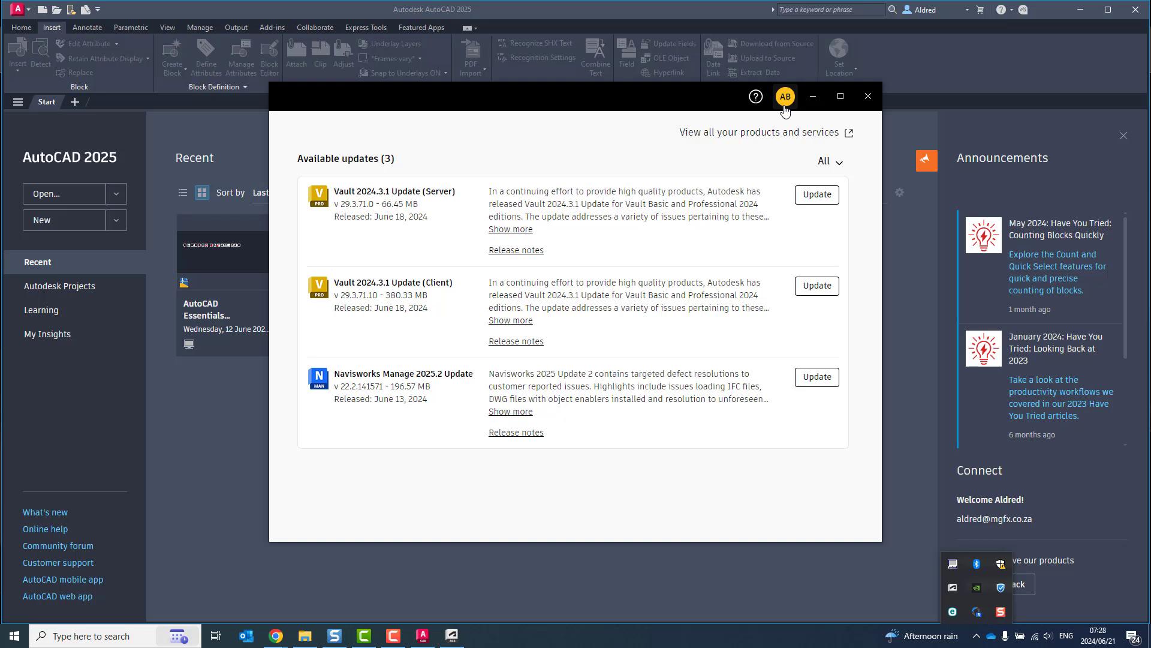
Step: Close the Autodesk Access updates window, AutoCAD 2025 and the Chrome browser
left_click(868, 98)
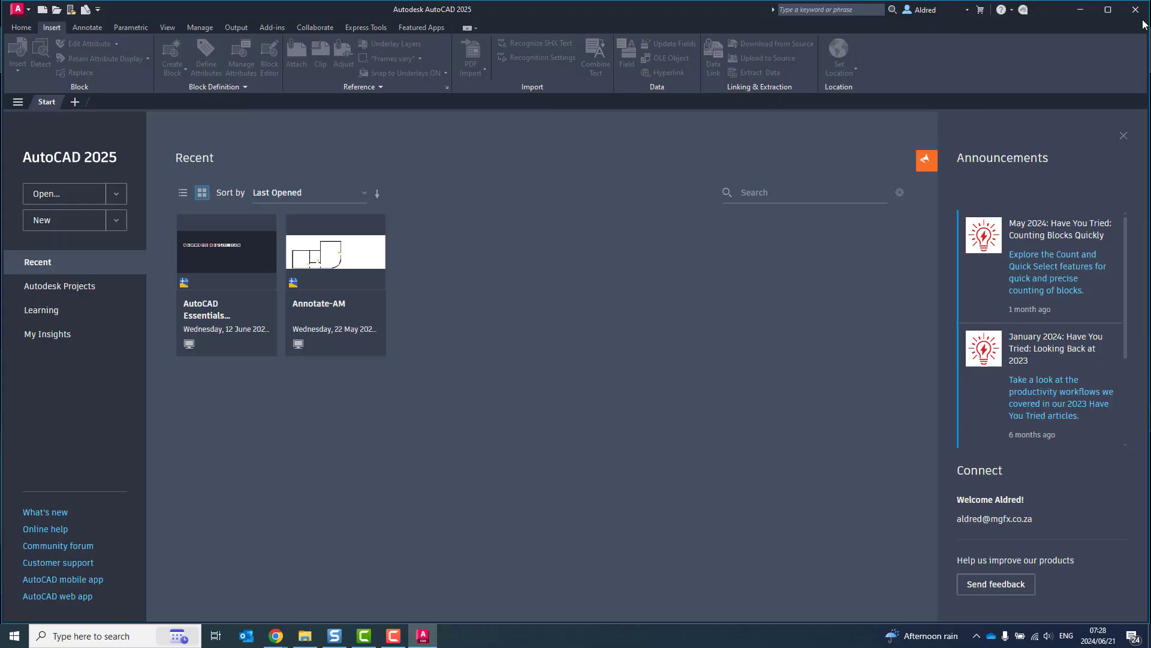
left_click(1135, 10)
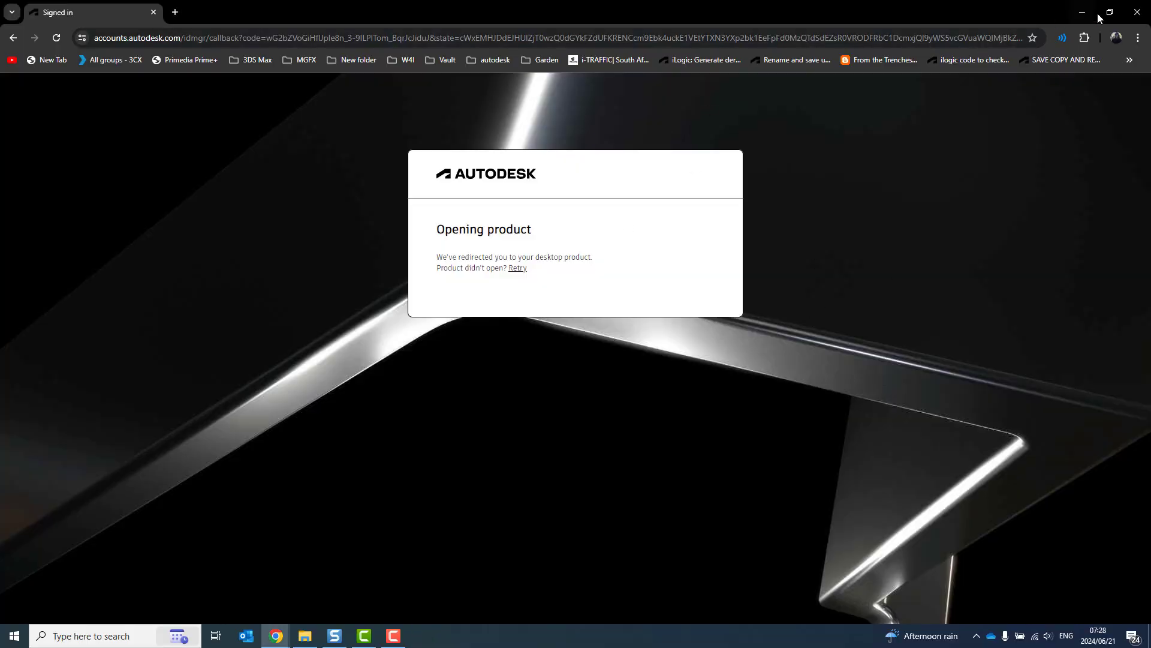
left_click(1137, 11)
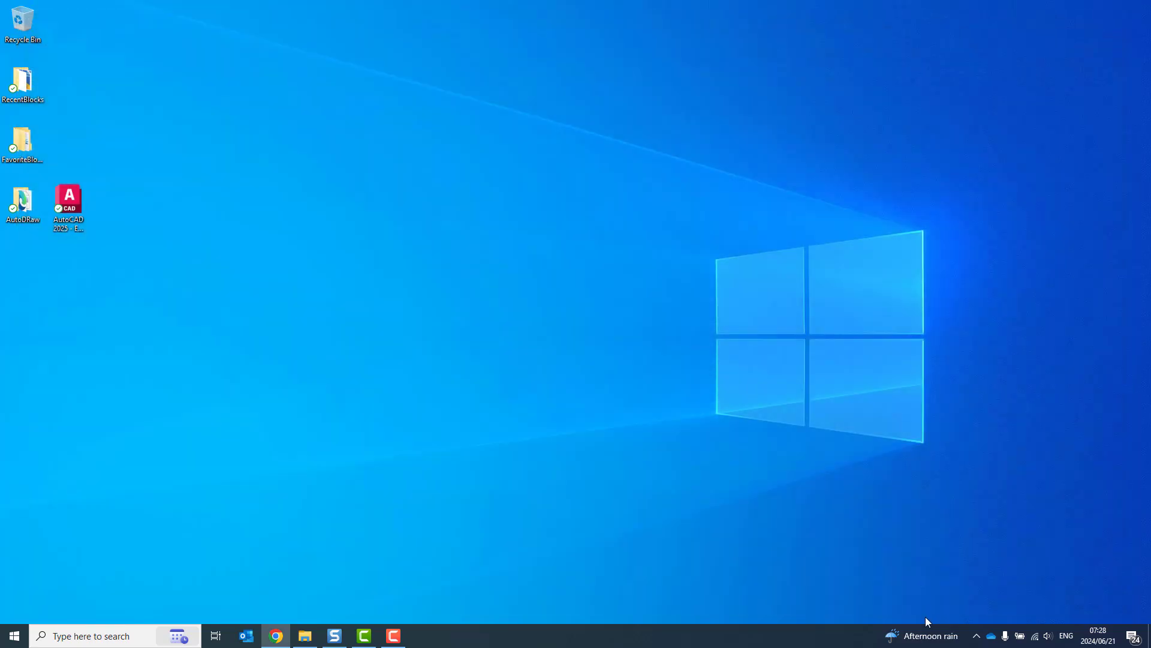
Step: Reopen Autodesk Access from the tray and sign out of the Autodesk account
left_click(977, 636)
left_click(958, 591)
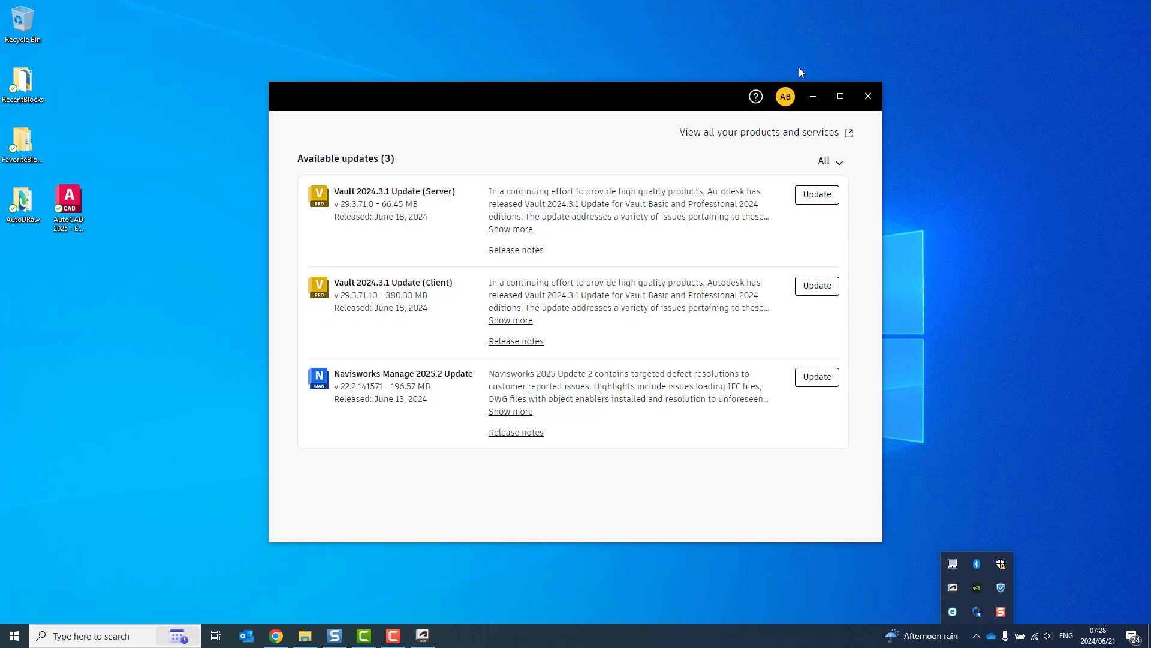
left_click(785, 96)
left_click(737, 174)
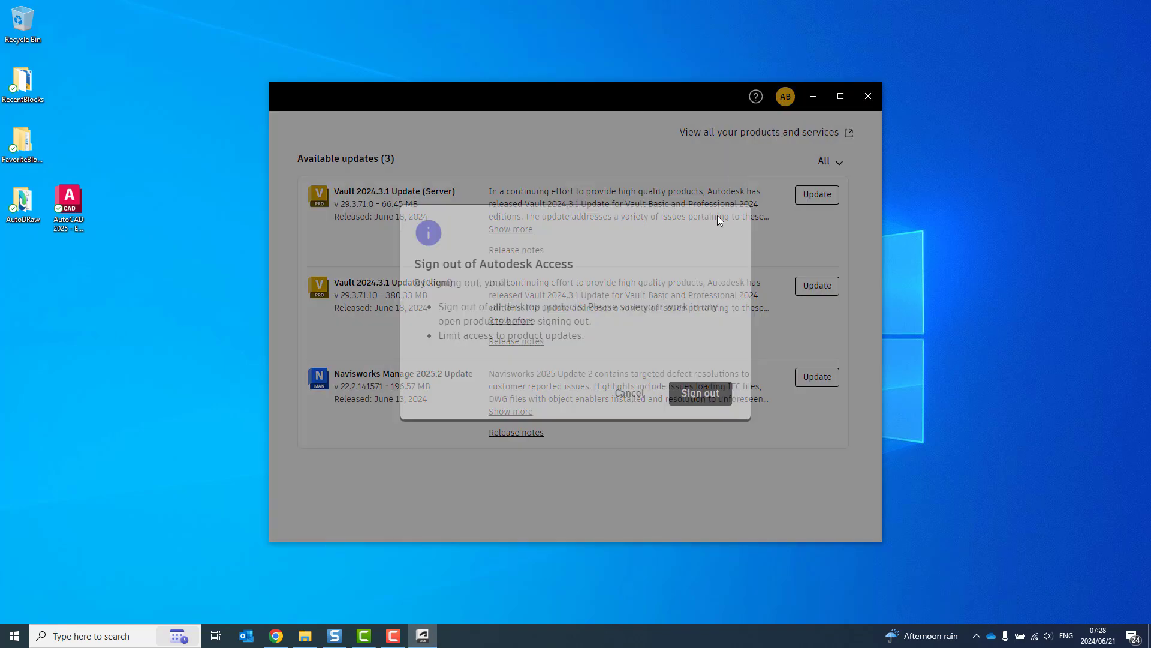
left_click(700, 393)
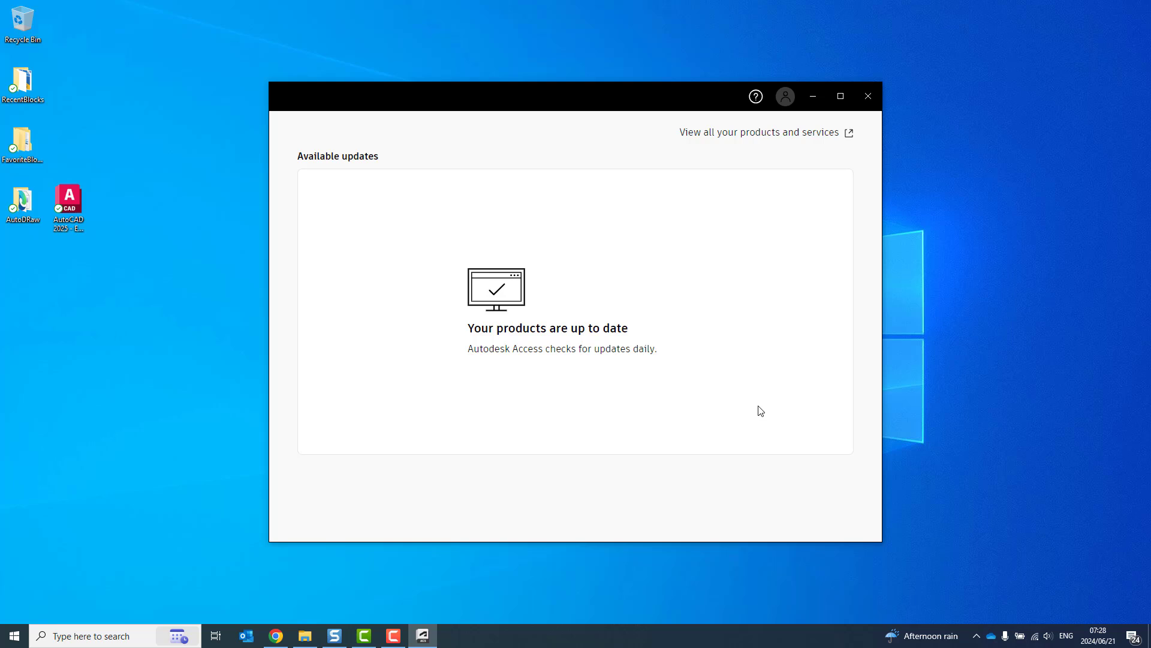
Step: Sign in to Autodesk Access through the browser and let Identity Manager reopen the product
left_click(786, 98)
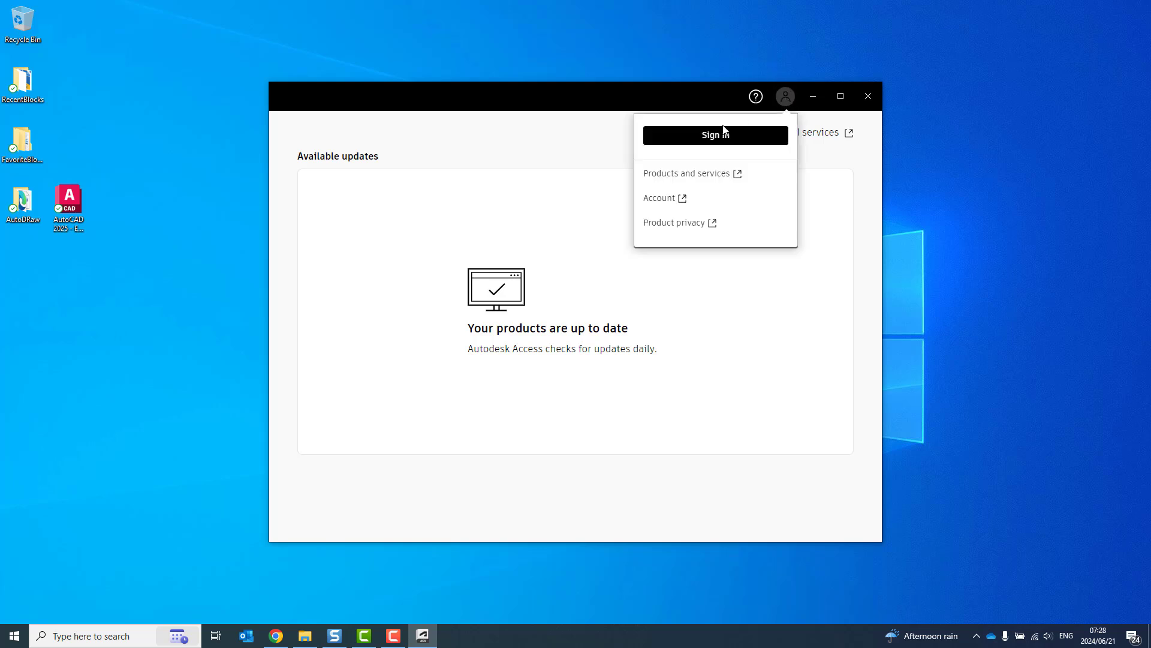
left_click(715, 138)
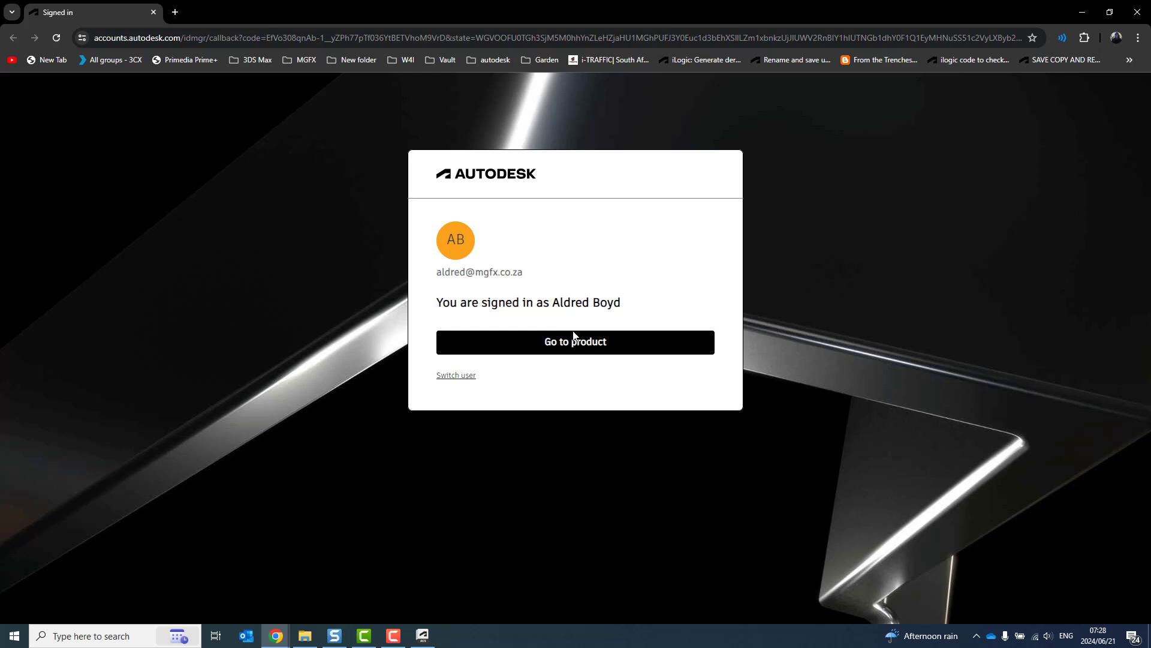
left_click(577, 352)
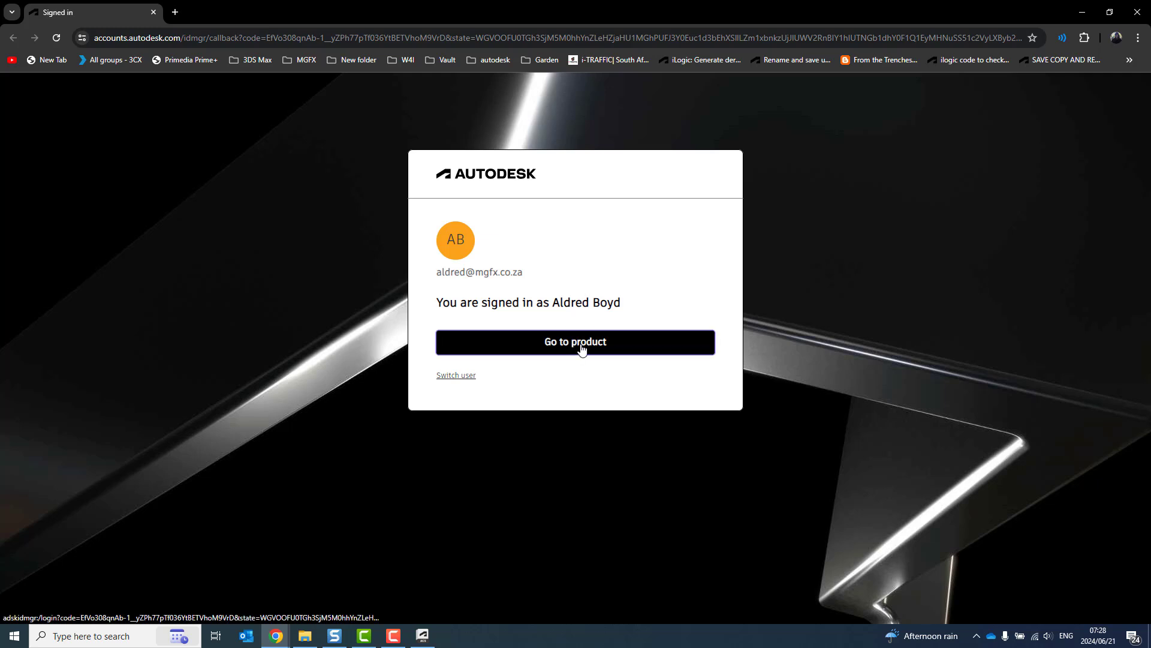
left_click(614, 151)
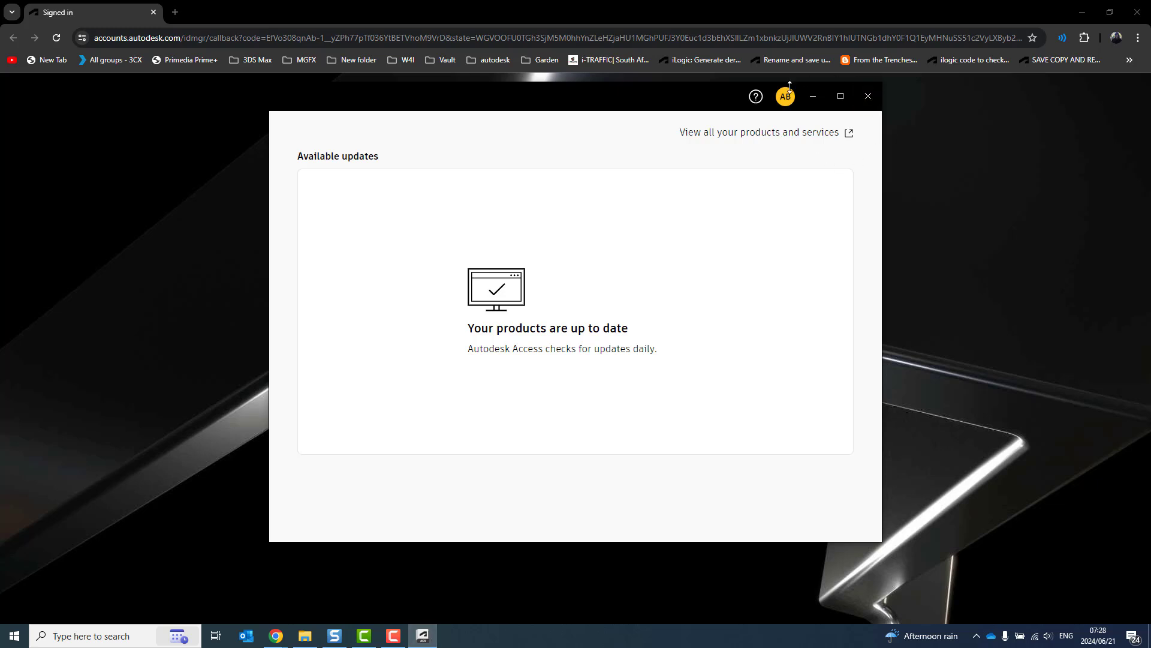
Step: Start AutoCAD 2025 from the Start menu and close the 'Meet the Autodesk Assistant' popup
left_click(14, 635)
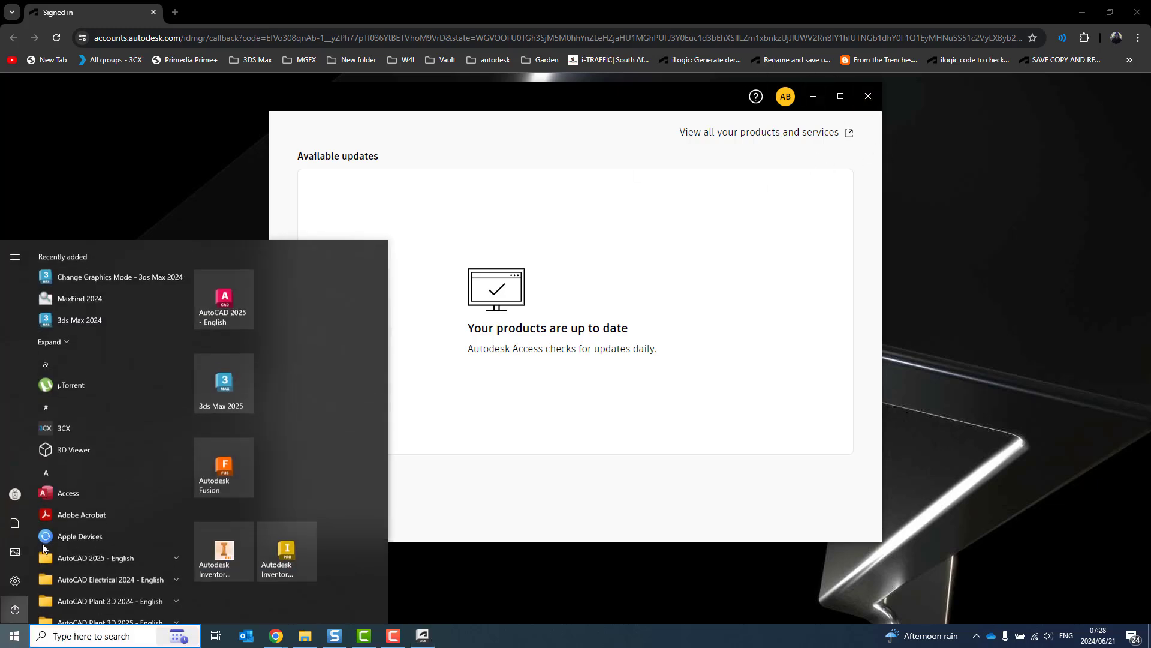
left_click(247, 301)
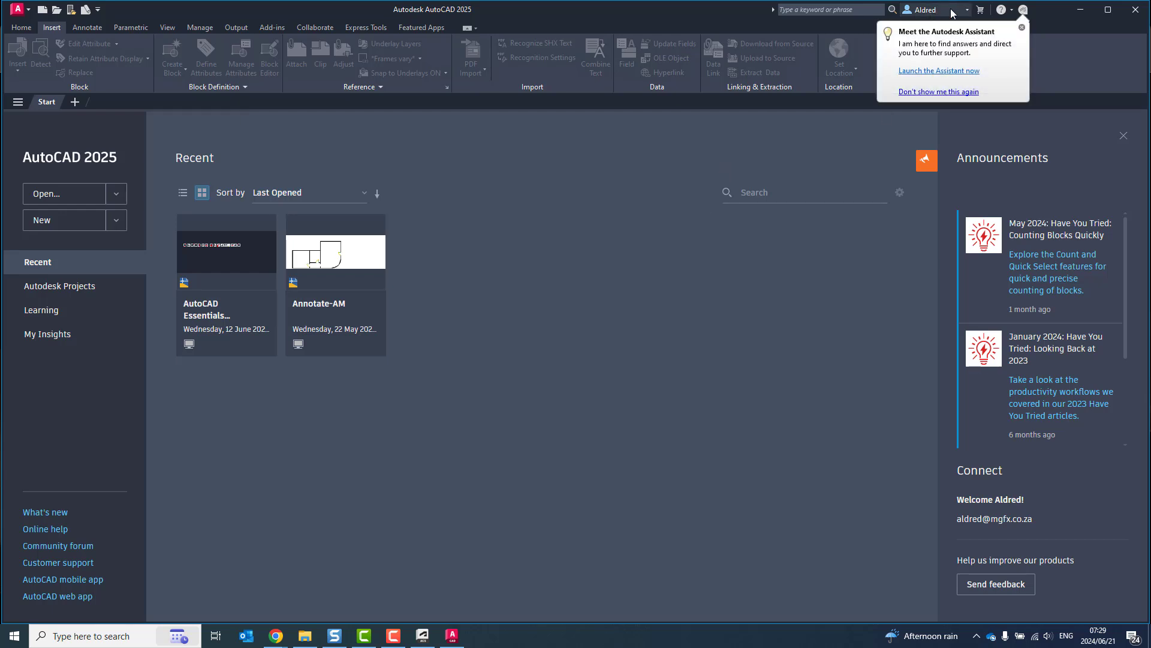
left_click(1023, 27)
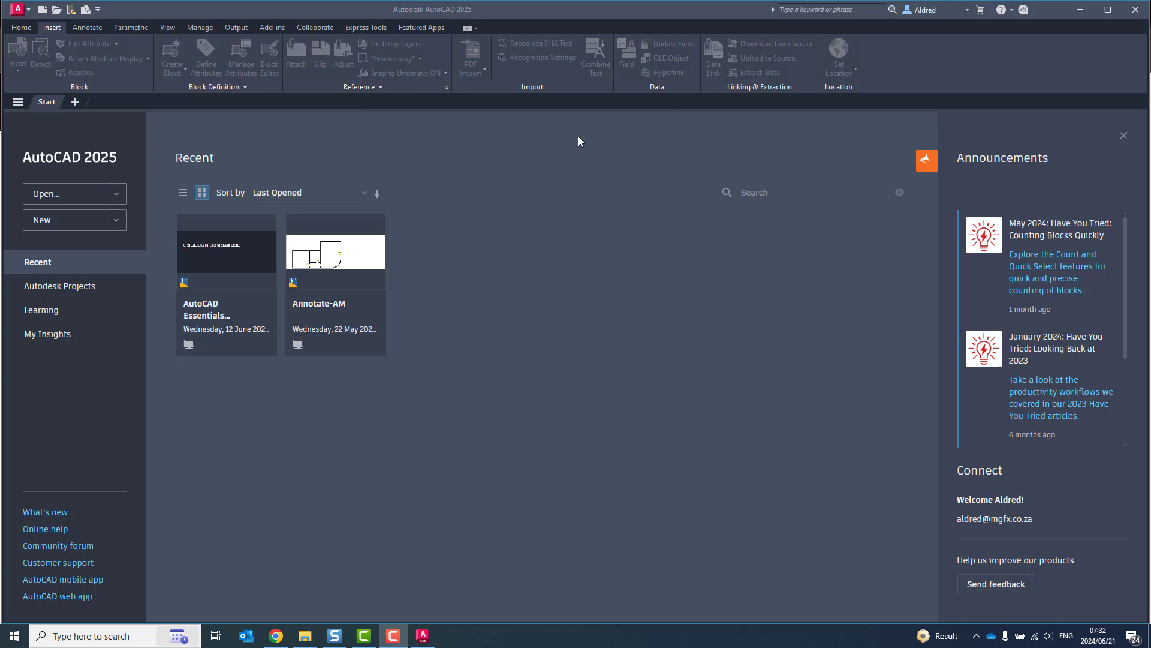
left_click(976, 636)
left_click(953, 588)
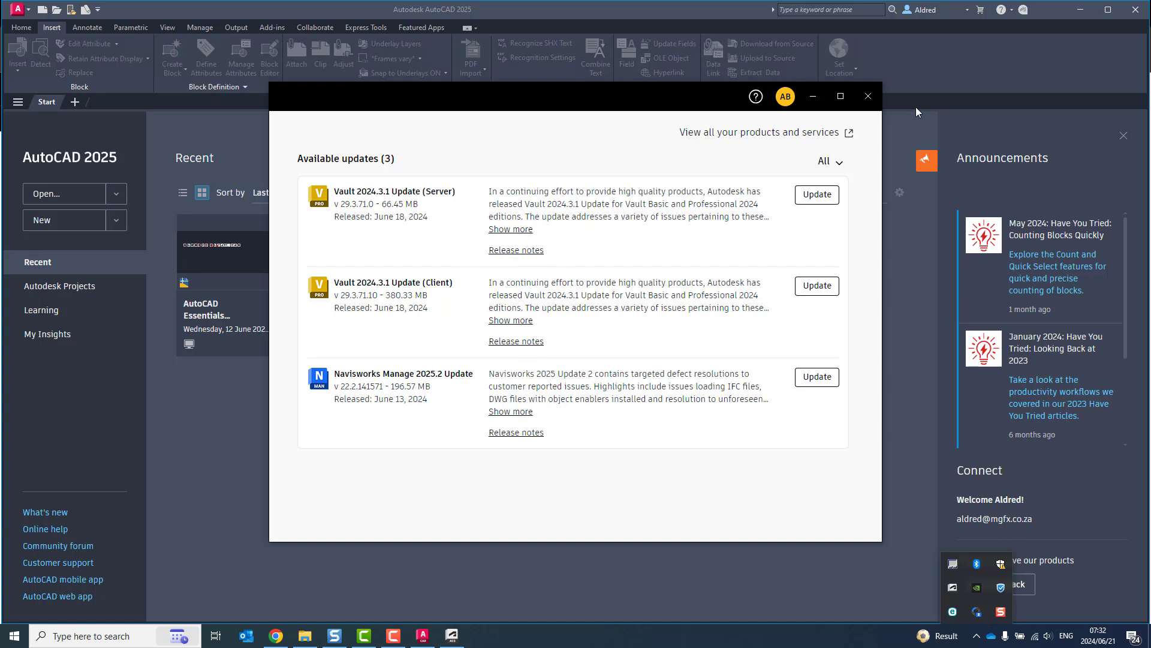
left_click(815, 96)
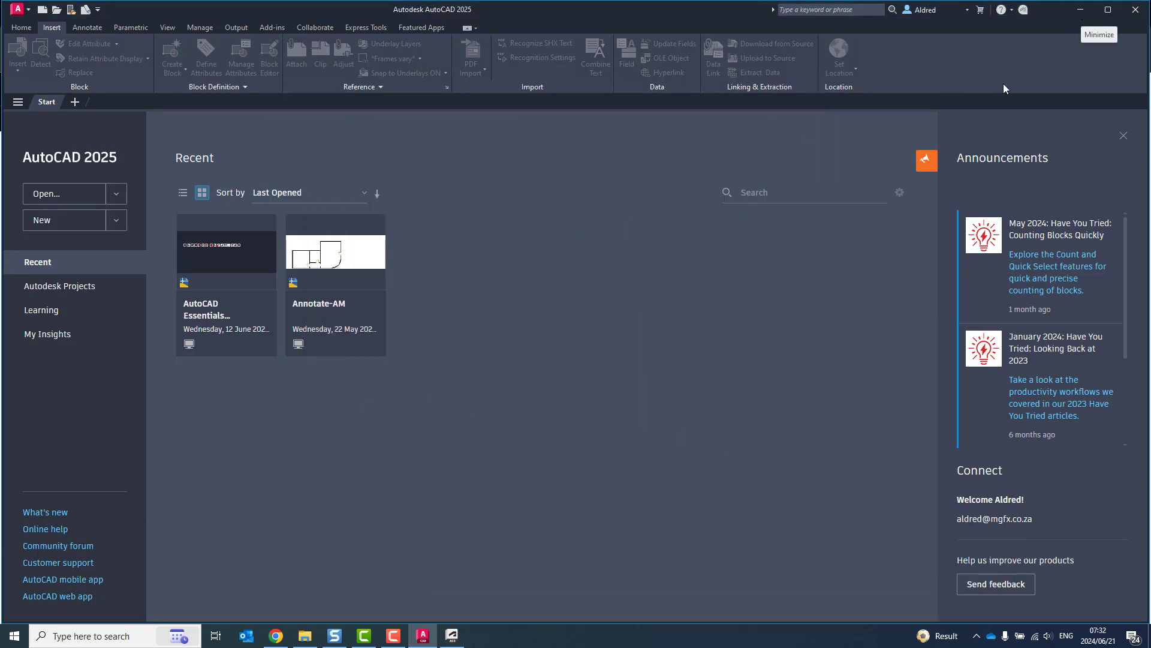
Step: Switch to the license-reset support article and highlight the 'Autodesk Licensing Support Tool' link text
key("alt+Tab")
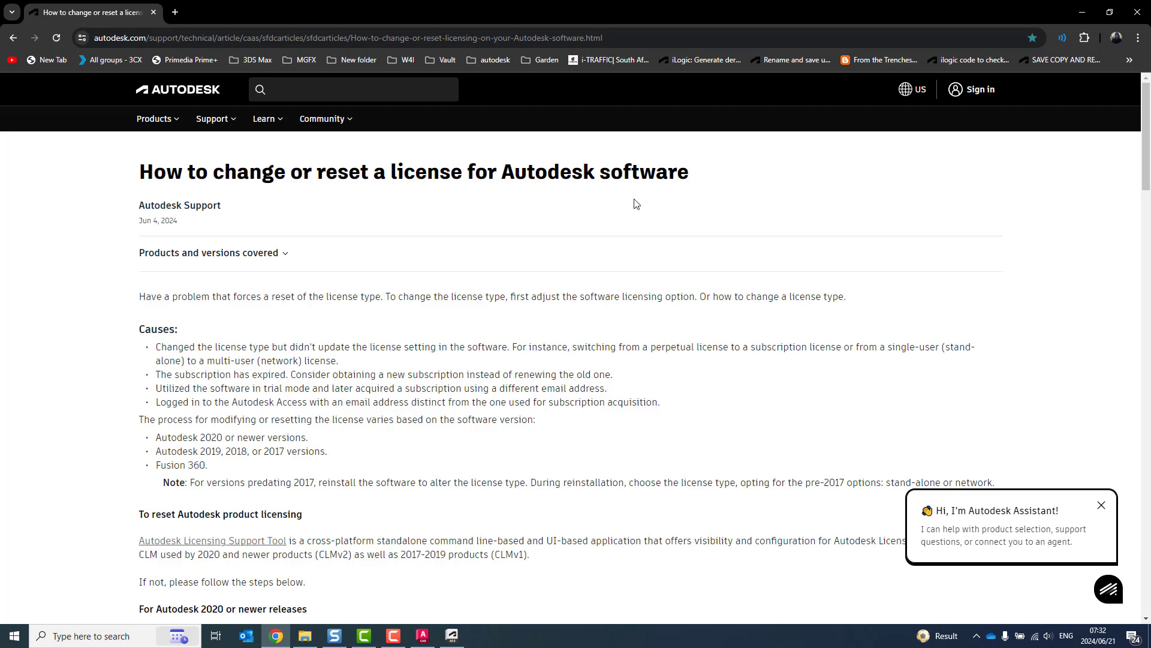
scroll(452, 407, "down", 1)
scroll(451, 408, "down", 3)
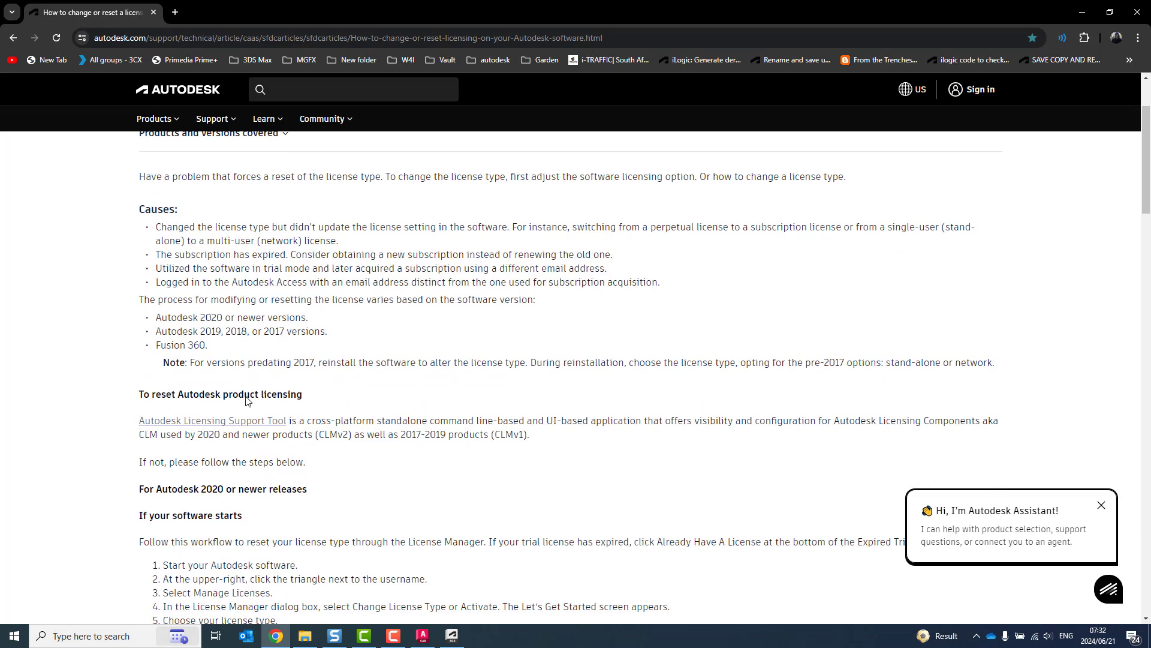
left_click_drag(136, 422, 290, 420)
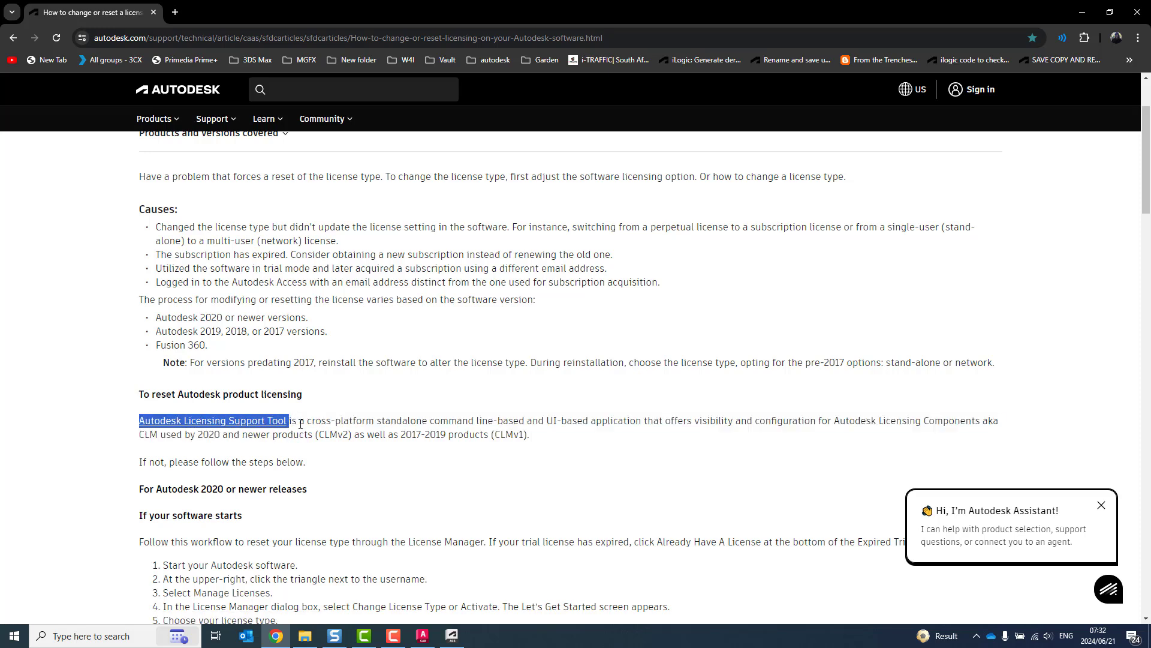
Step: Open the AdskLicensingSupportTool desktop folder, then minimize it, Chrome and AutoCAD to reveal the desktop
left_click(1082, 12)
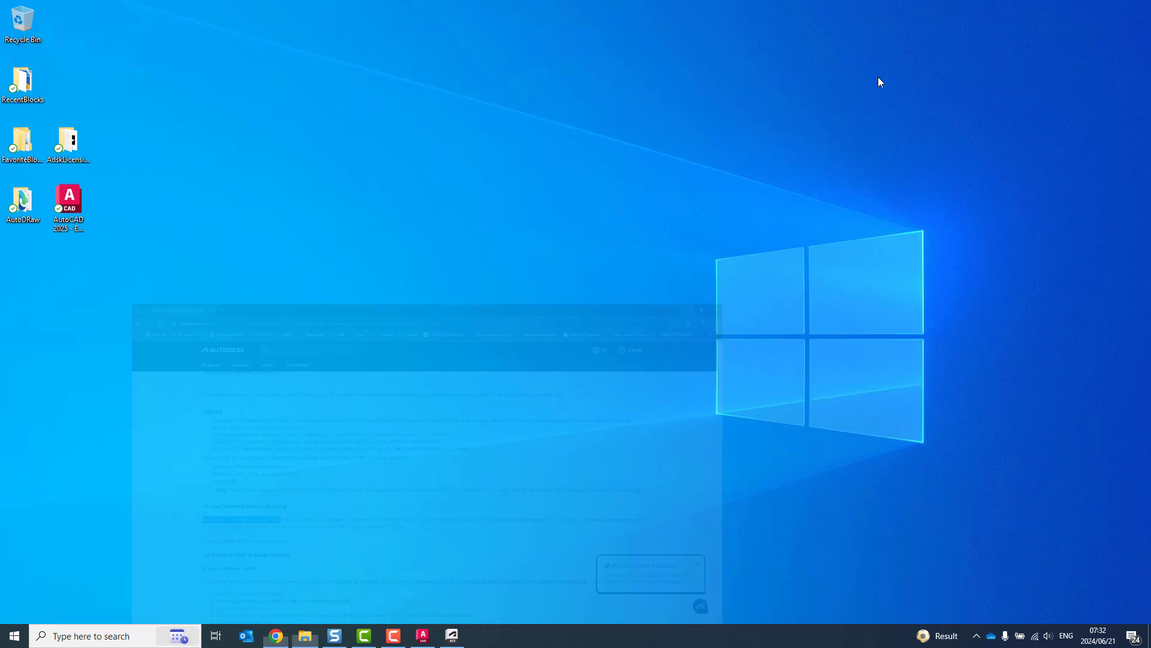
double_click(68, 143)
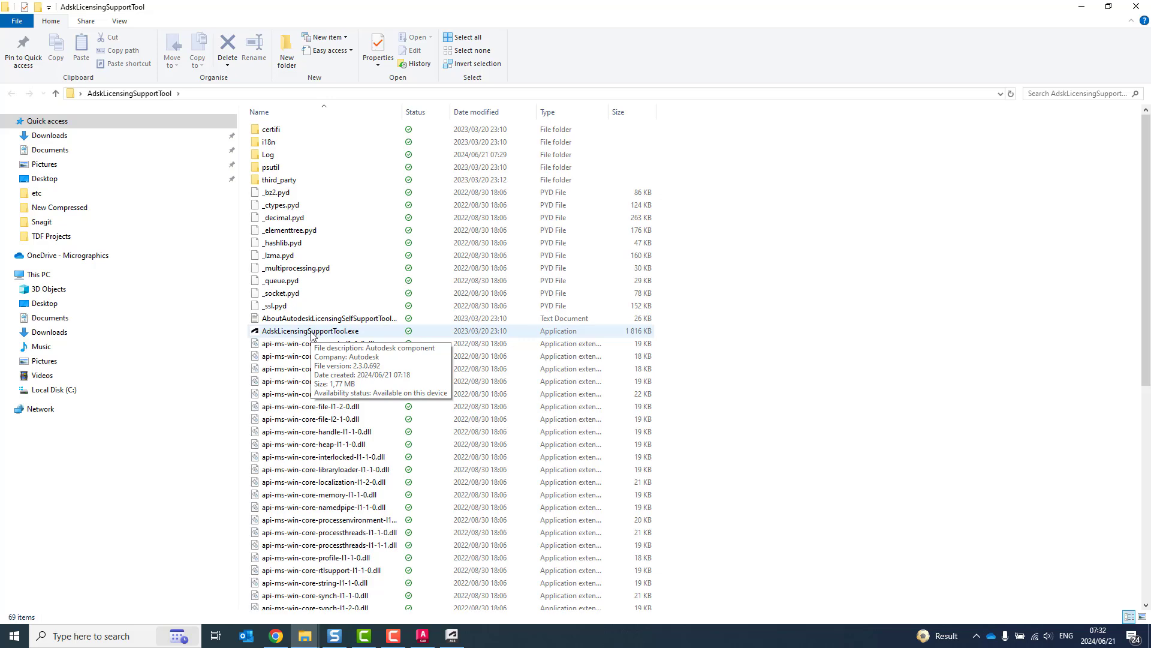
left_click(1083, 7)
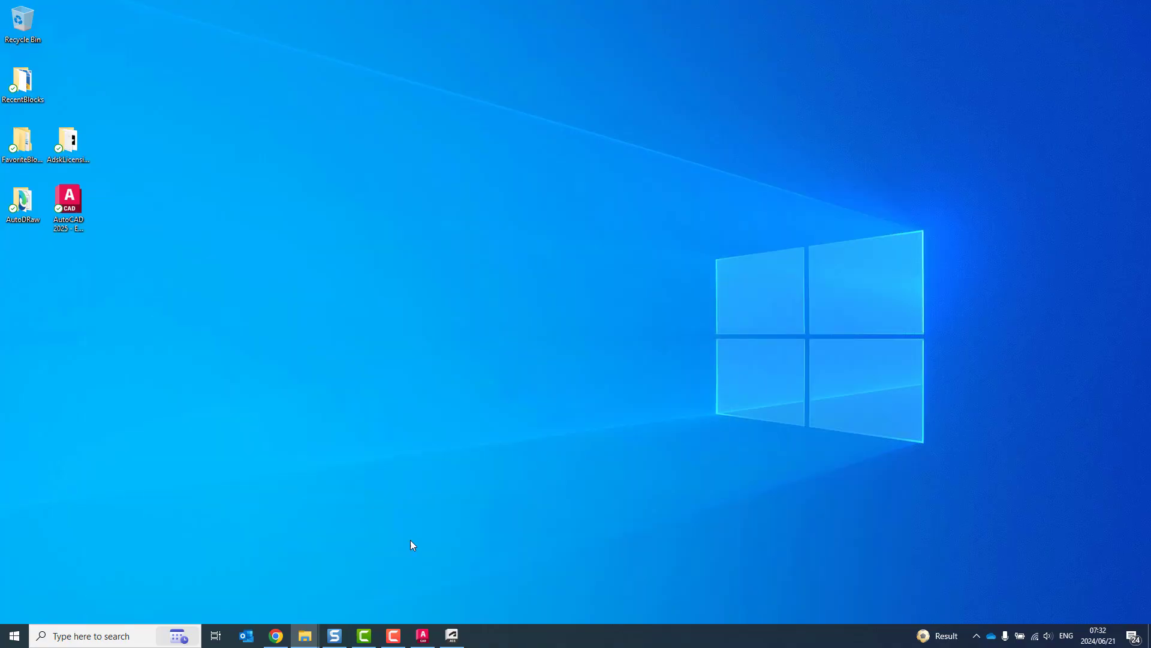
left_click(423, 636)
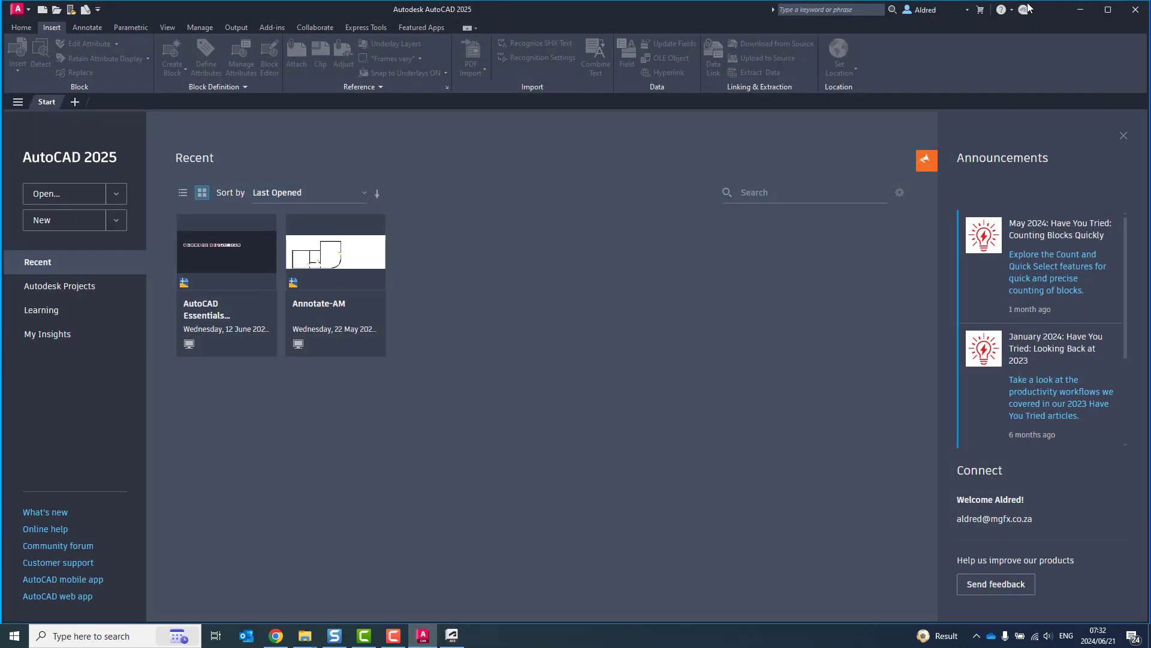
left_click(1085, 14)
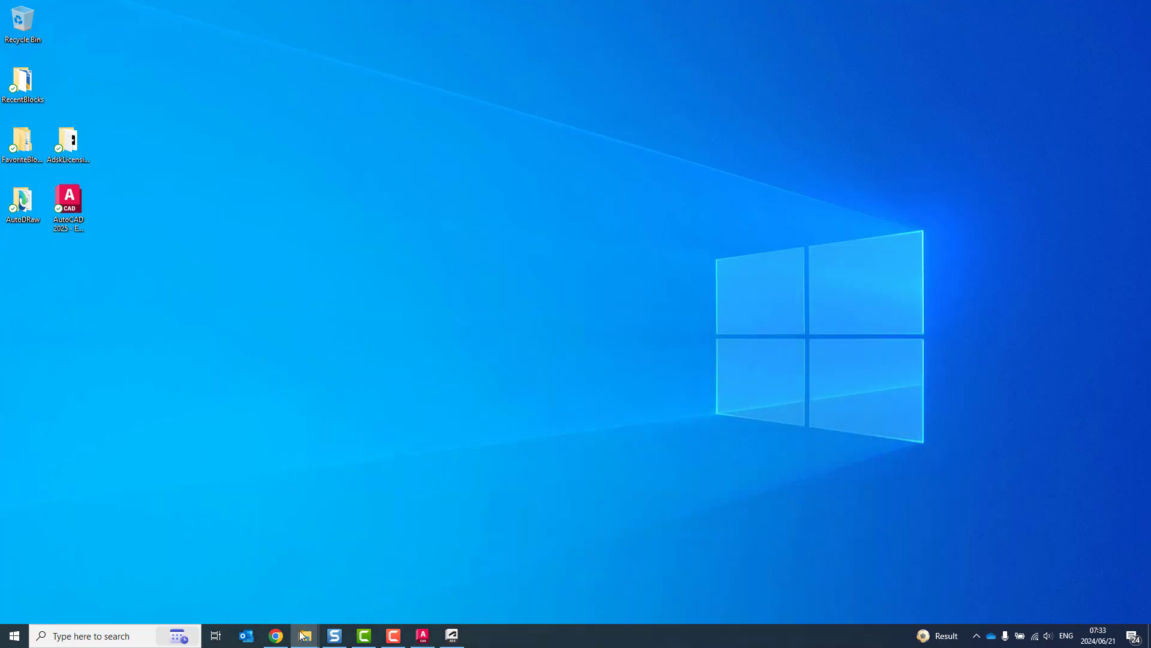
Step: Return to the Chrome support article and select the helper cd path and Windows change command
left_click(276, 636)
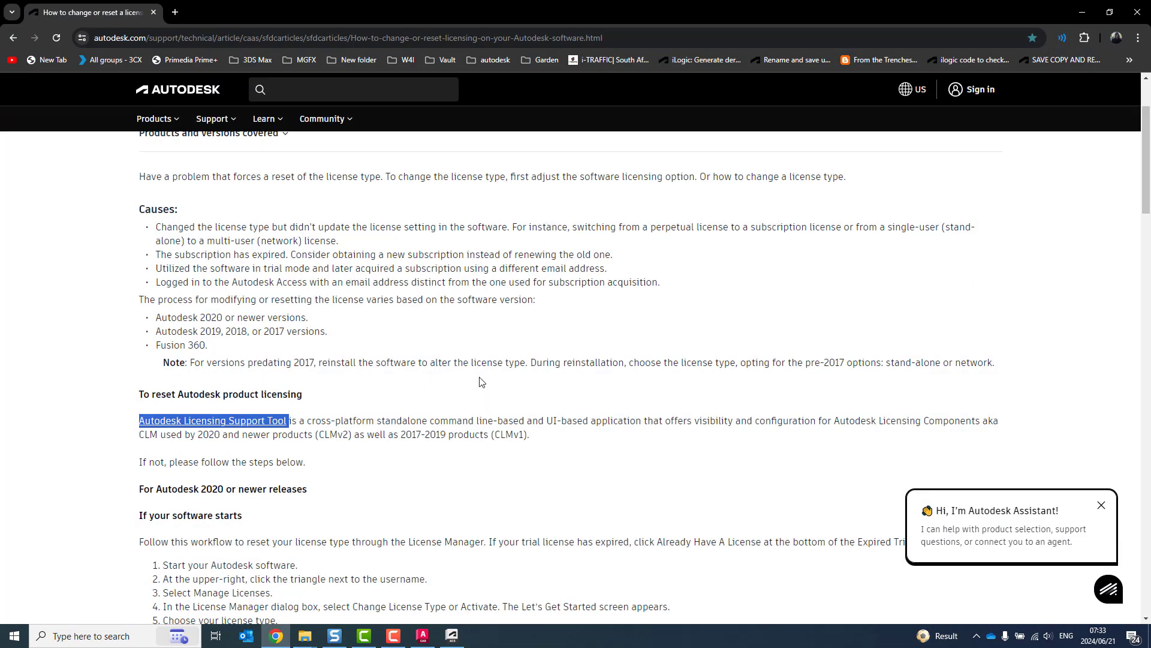
scroll(482, 382, "down", 2)
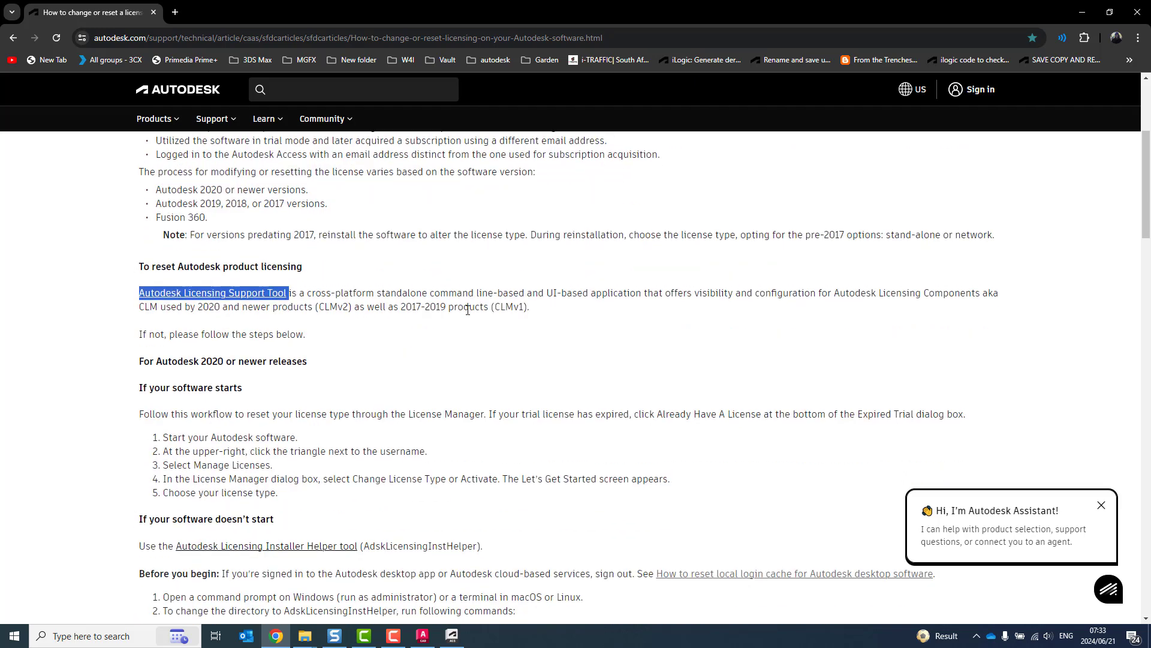
scroll(468, 310, "down", 5)
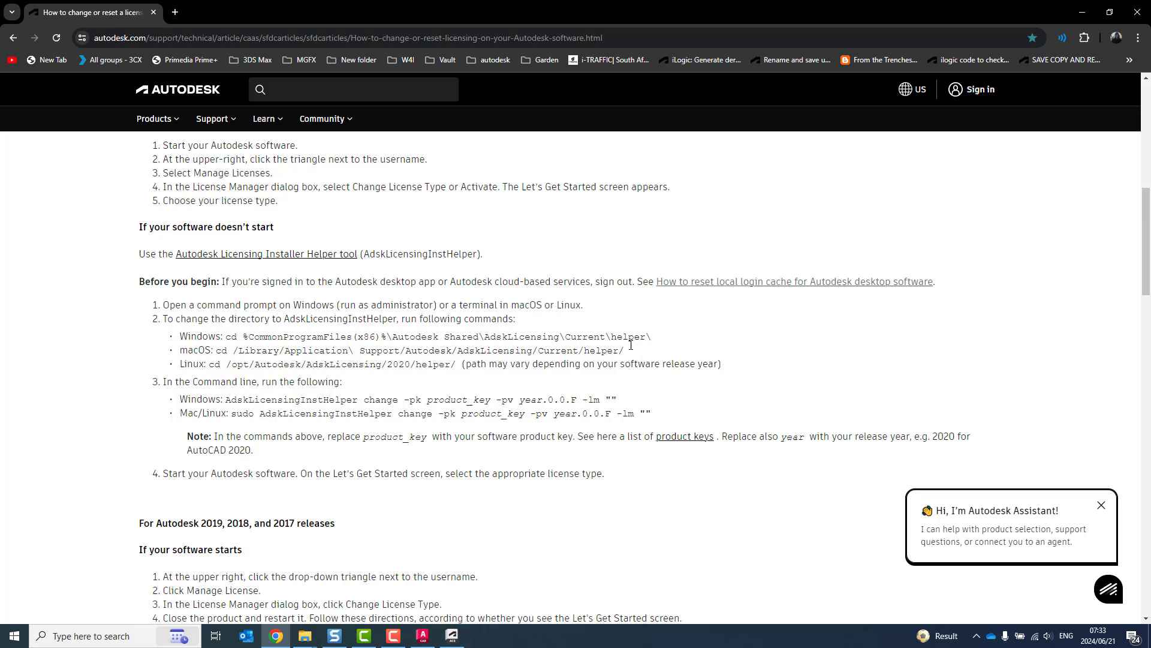
left_click_drag(655, 340, 227, 338)
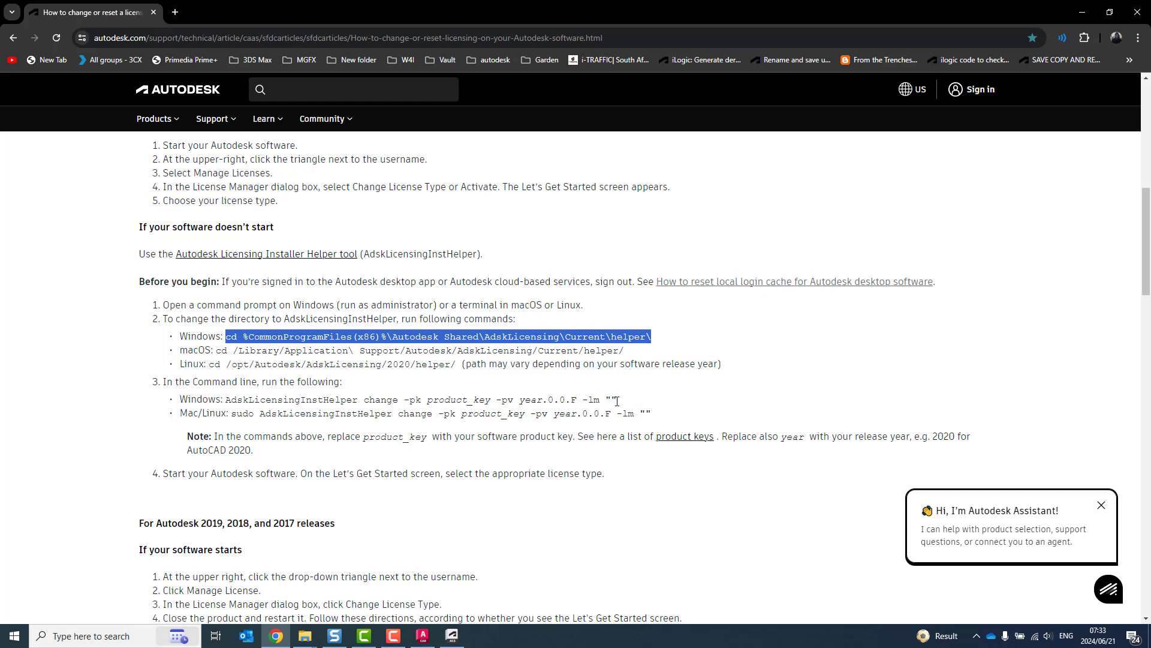
left_click_drag(179, 413, 226, 399)
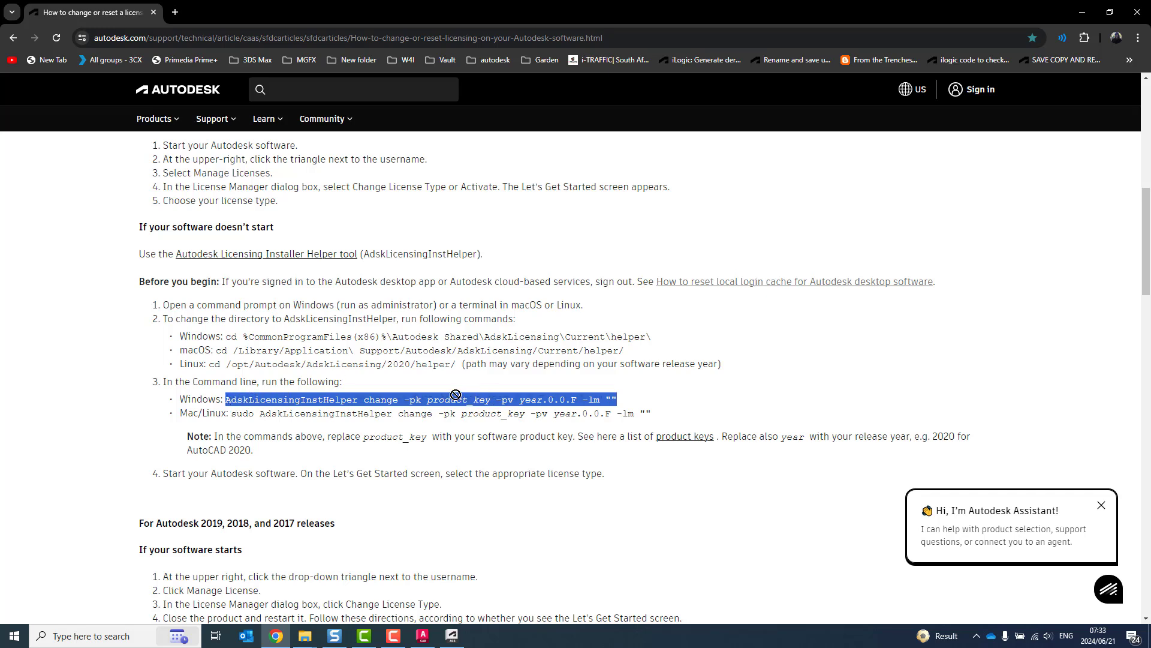
Step: Highlight the product_key and year placeholders in the AdskLicensingInstHelper change command
left_click(489, 399)
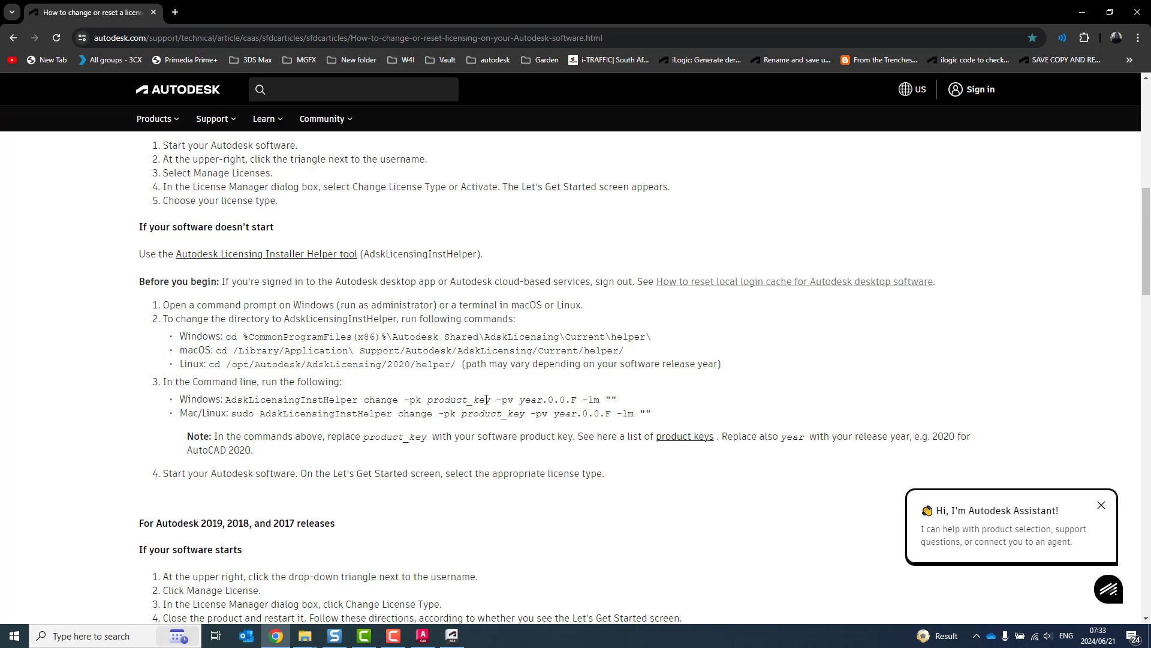
left_click_drag(487, 399, 427, 398)
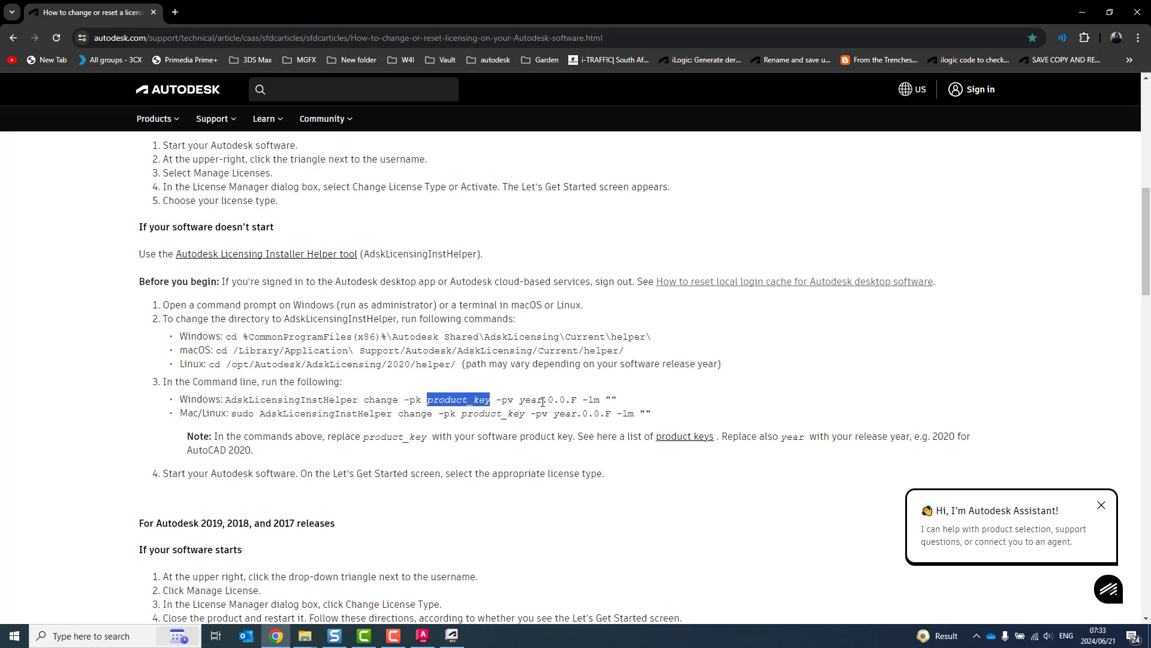
left_click_drag(543, 400, 522, 399)
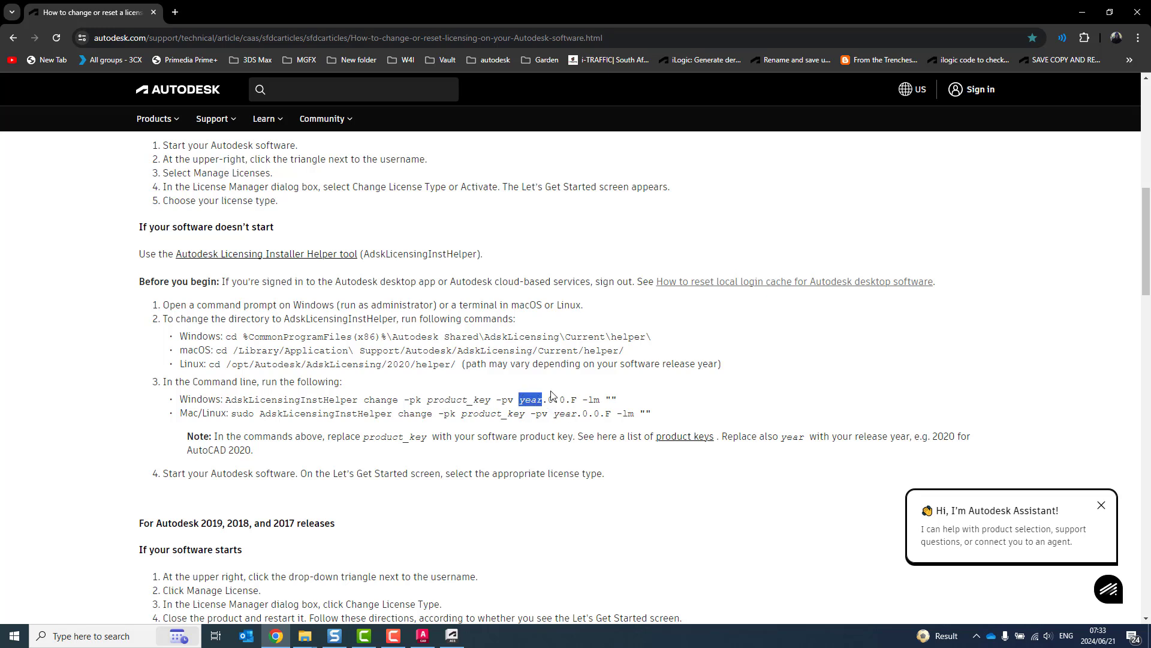